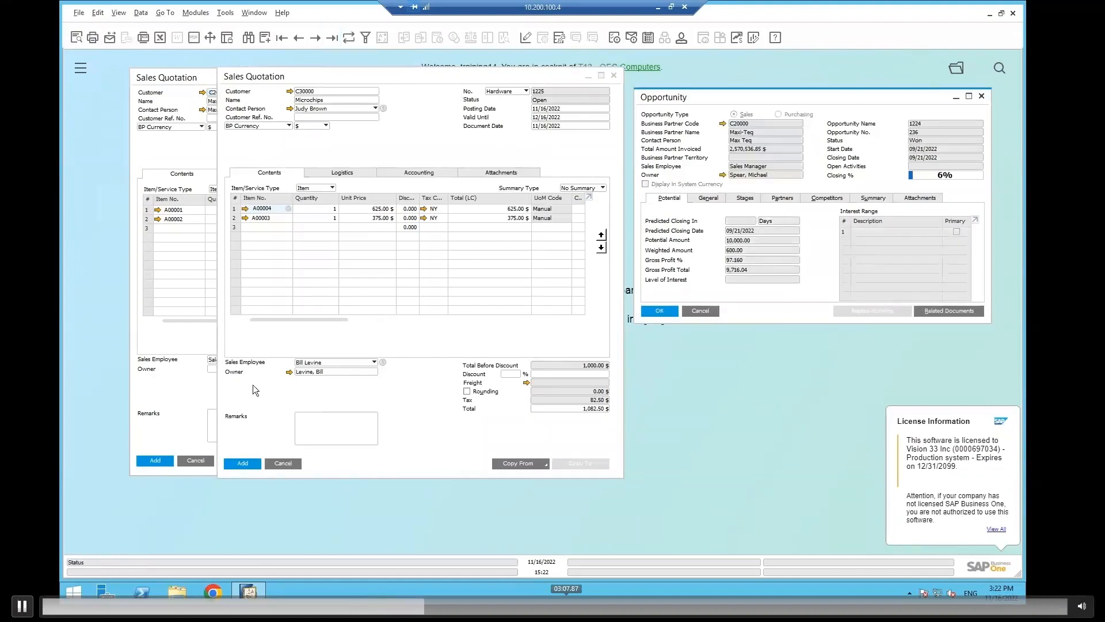
Edit the active-period end date in the Microchips customer master data and add the Microchips sales quotation.
click(244, 463)
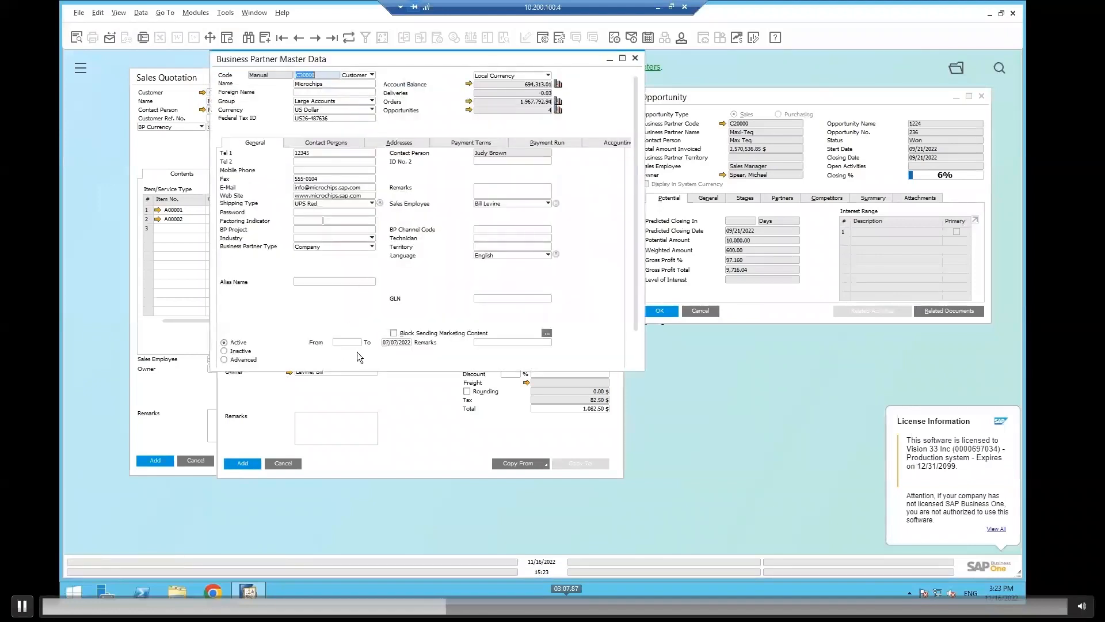
click(401, 343)
click(316, 386)
click(248, 463)
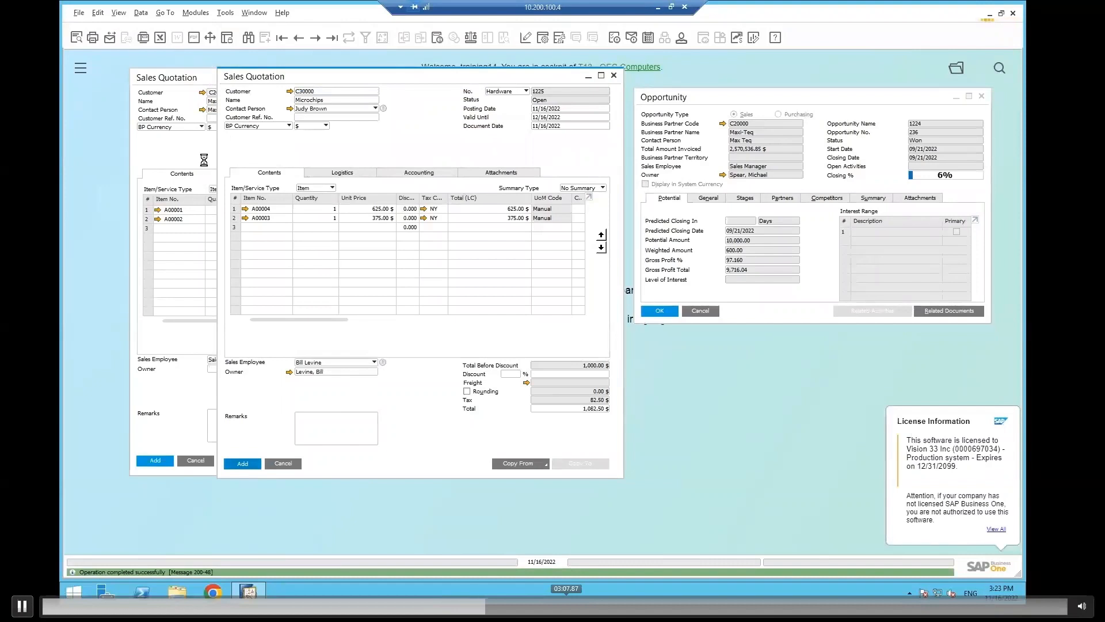
Add the Maxi-Teq sales quotation, display the last saved quotation and move its window clear of the Microchips one.
click(202, 163)
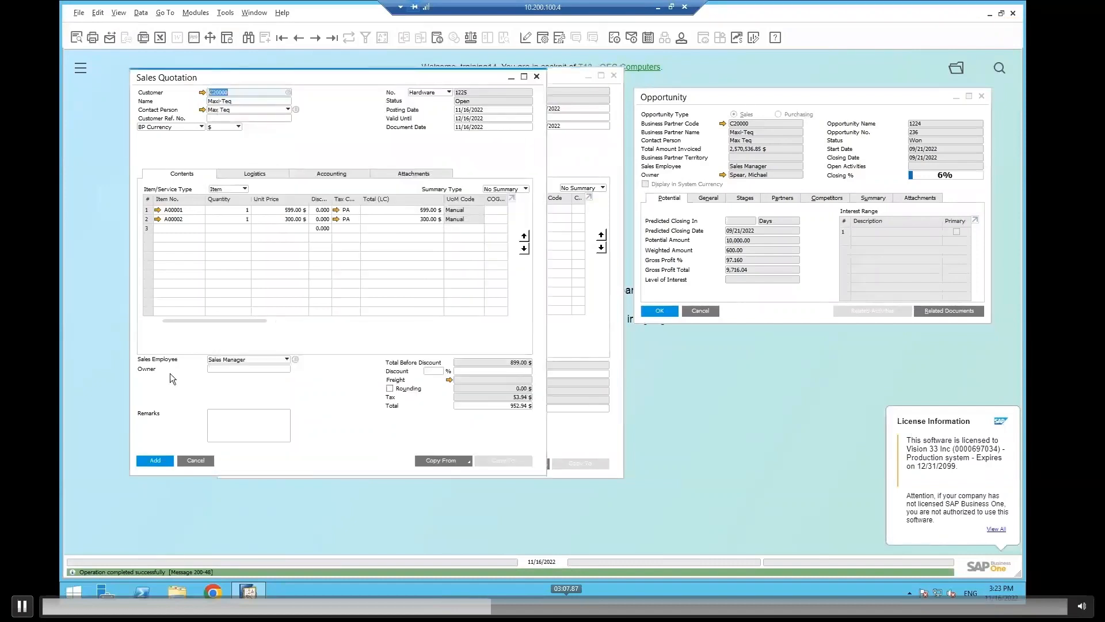
click(162, 460)
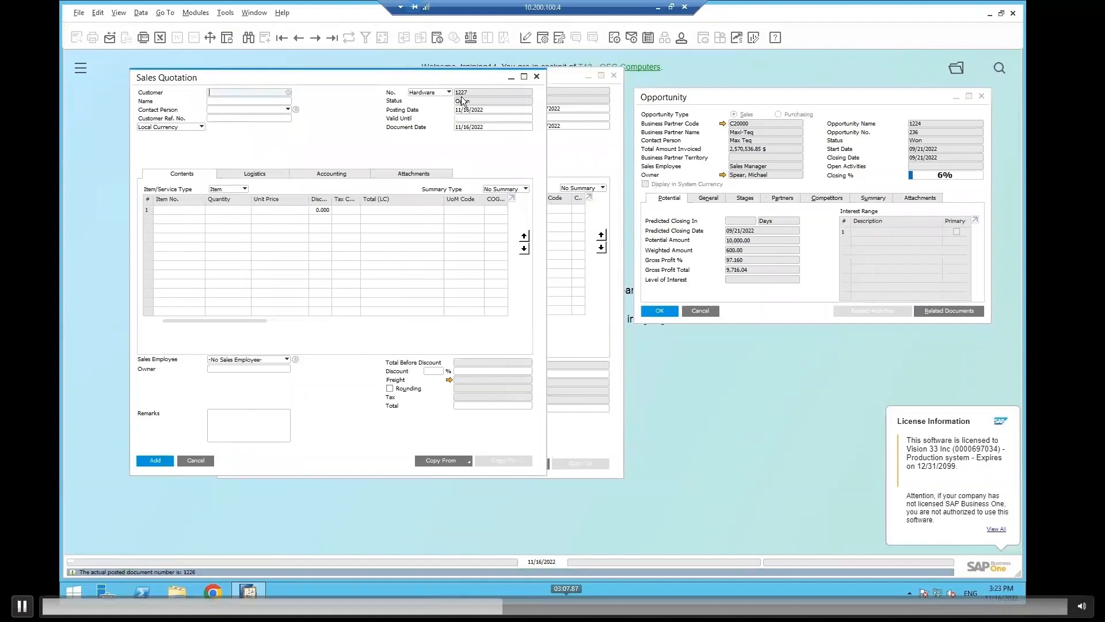
click(330, 37)
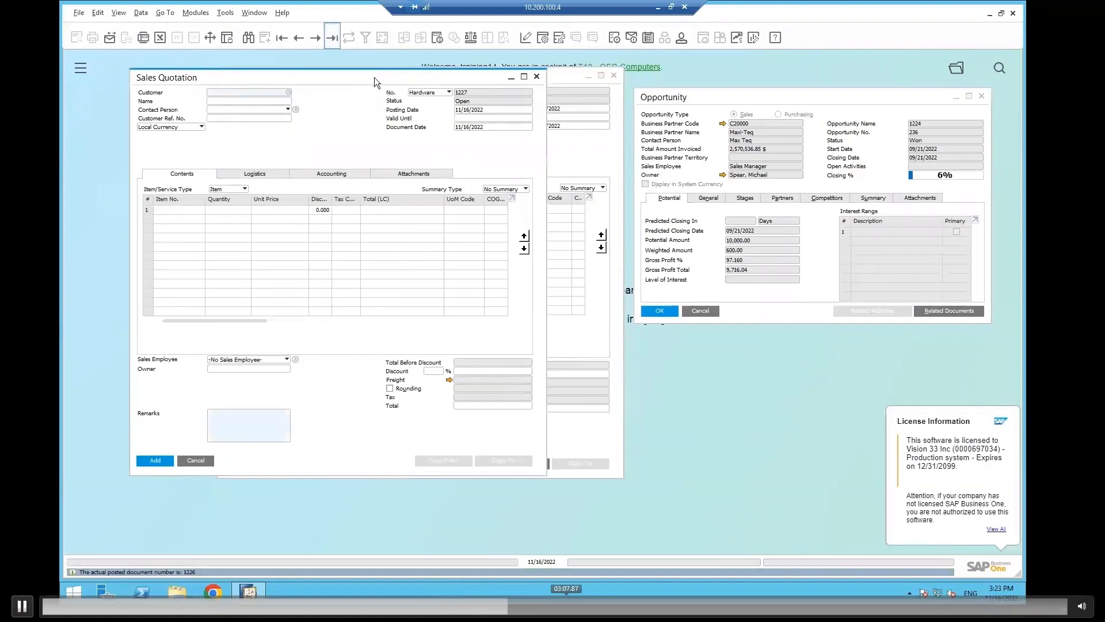
drag(371, 75, 349, 147)
Display the saved Microchips quotation in its own window and bring the Maxi-Teq quotation back to the front.
click(568, 157)
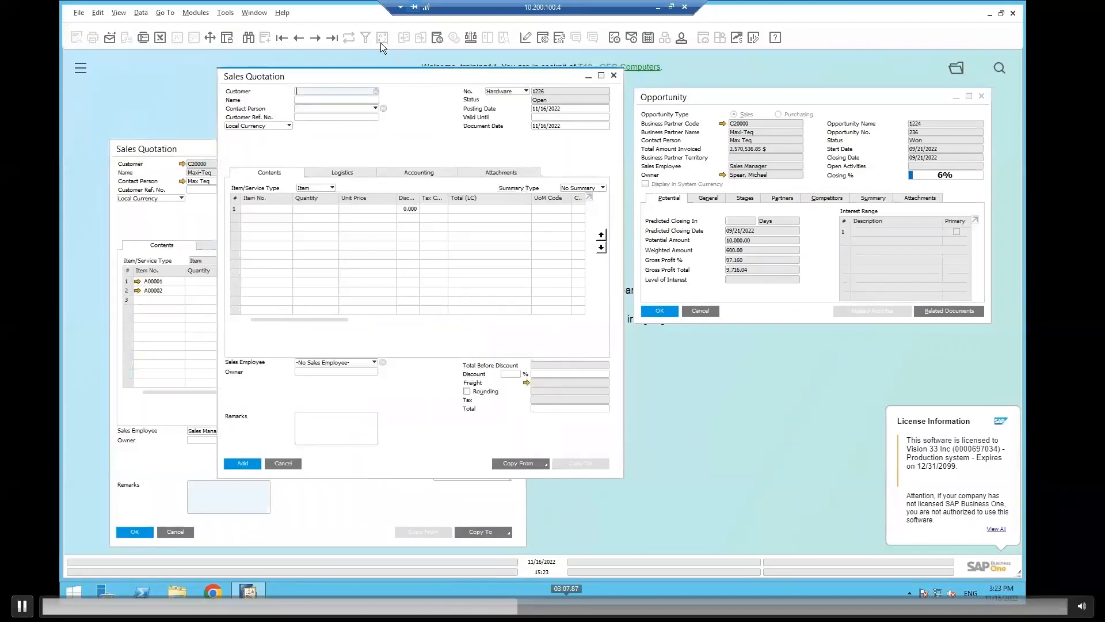
click(299, 39)
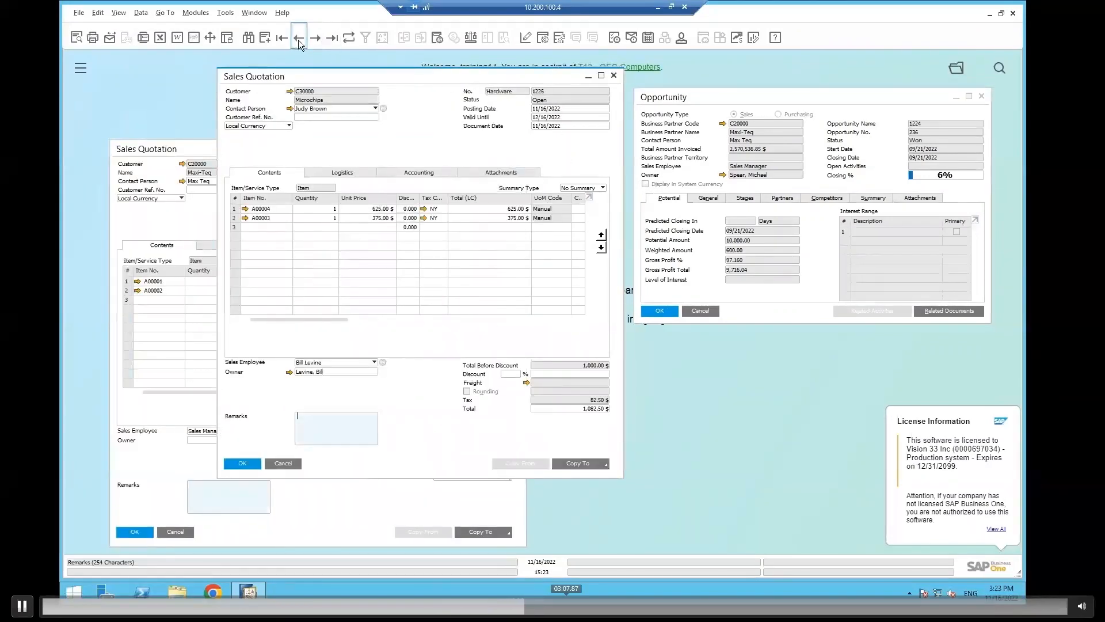
click(189, 214)
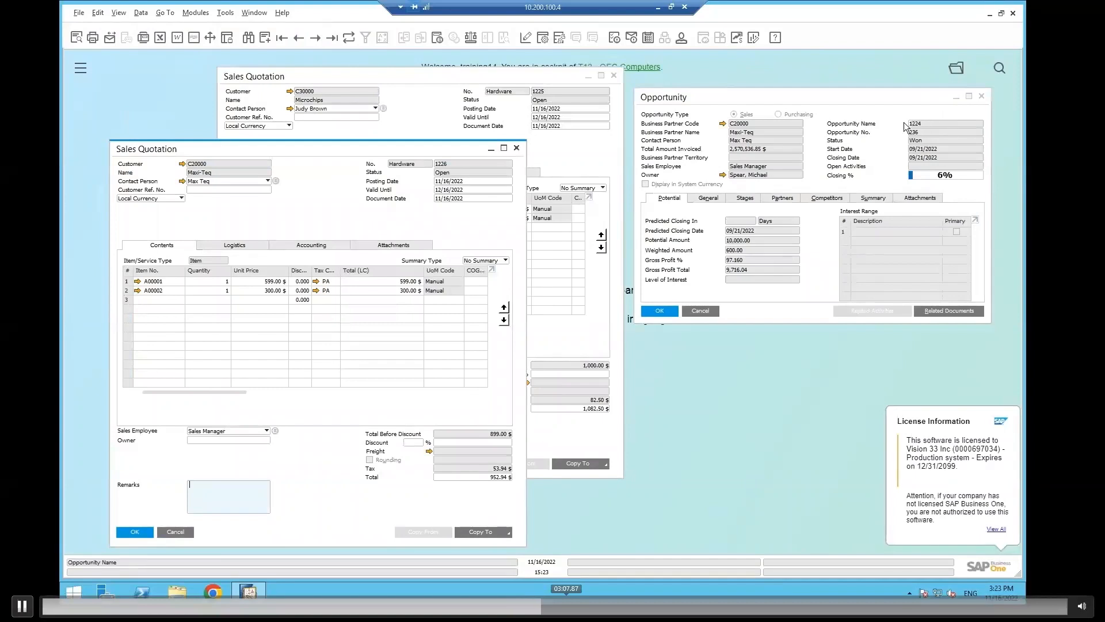
Switch to the Saltbox workflow designer and run the Auro Create Opportunity from Quote workflow.
click(888, 116)
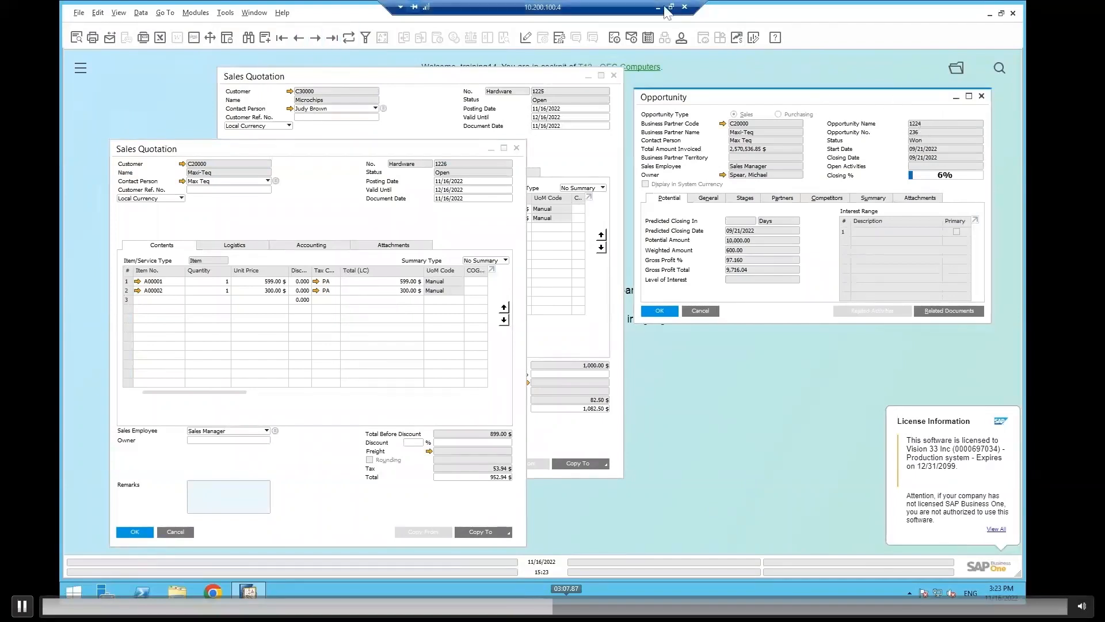
click(658, 8)
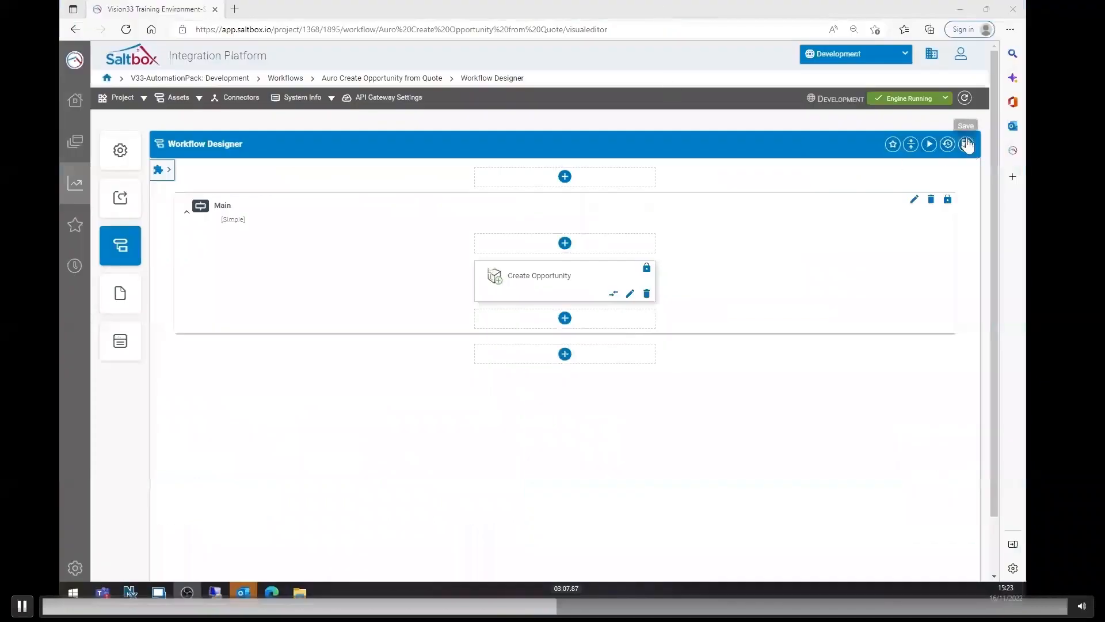
click(930, 145)
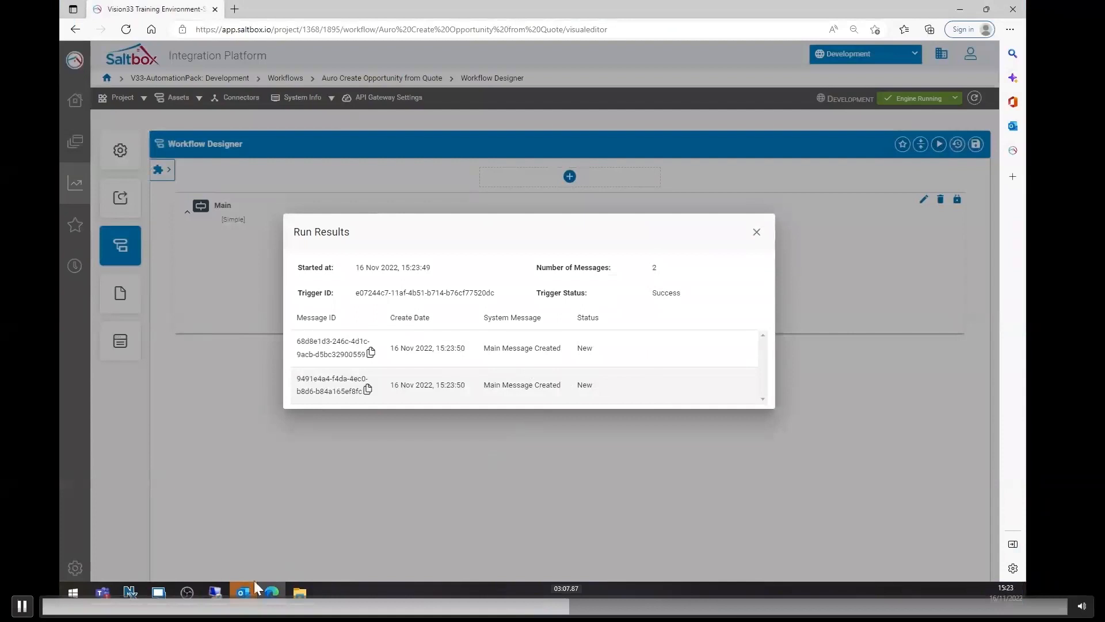
Switch back to SAP Business One and display the last opportunity record.
mouse_move(219, 597)
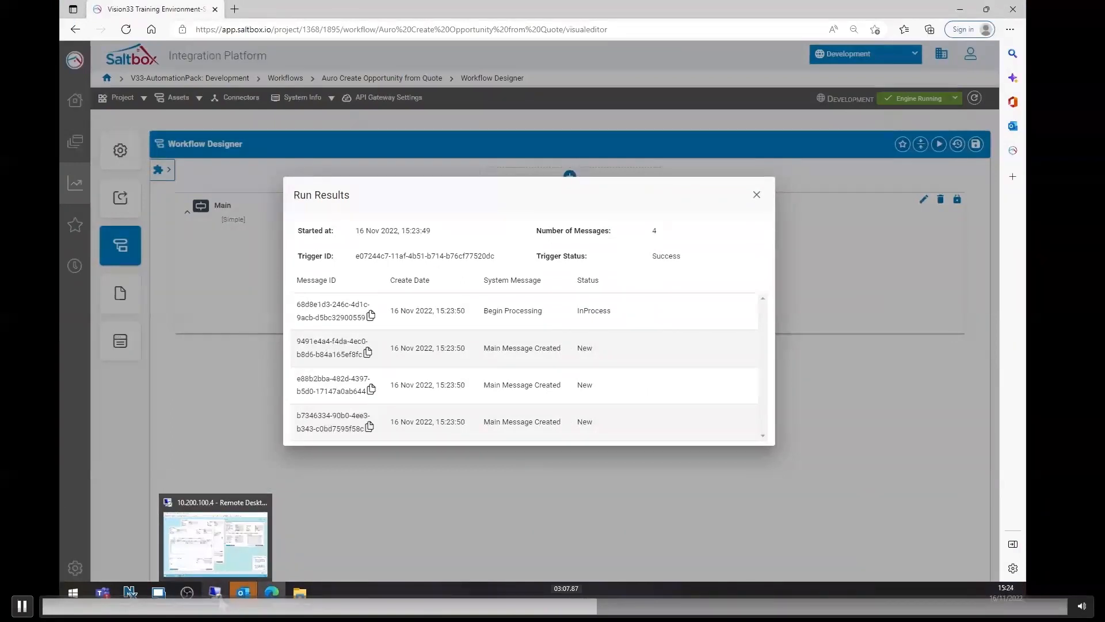
click(229, 565)
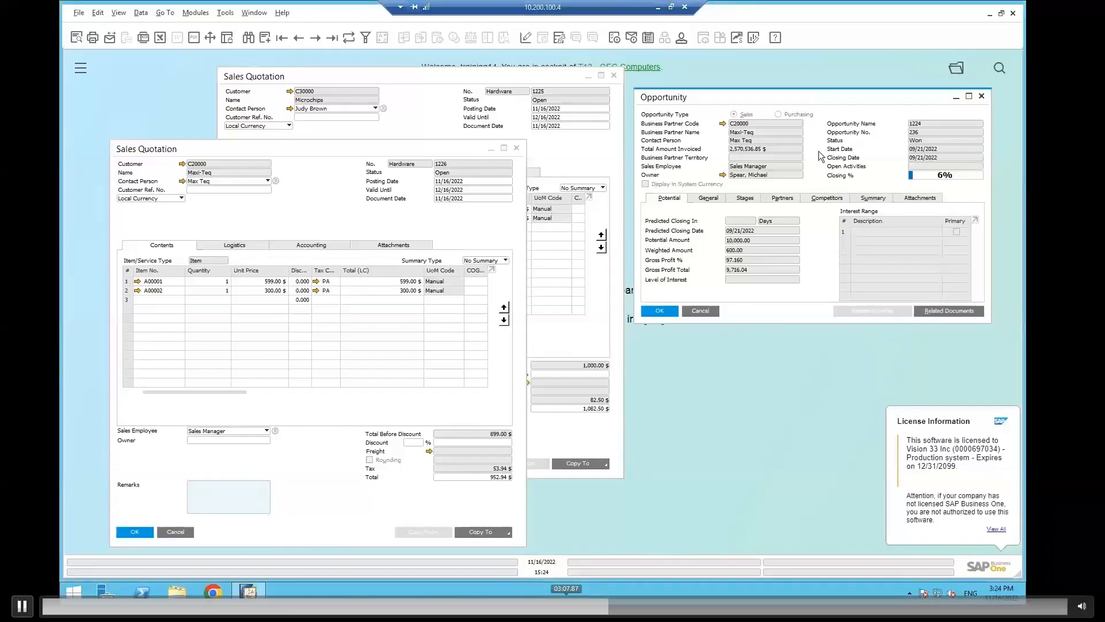
click(316, 38)
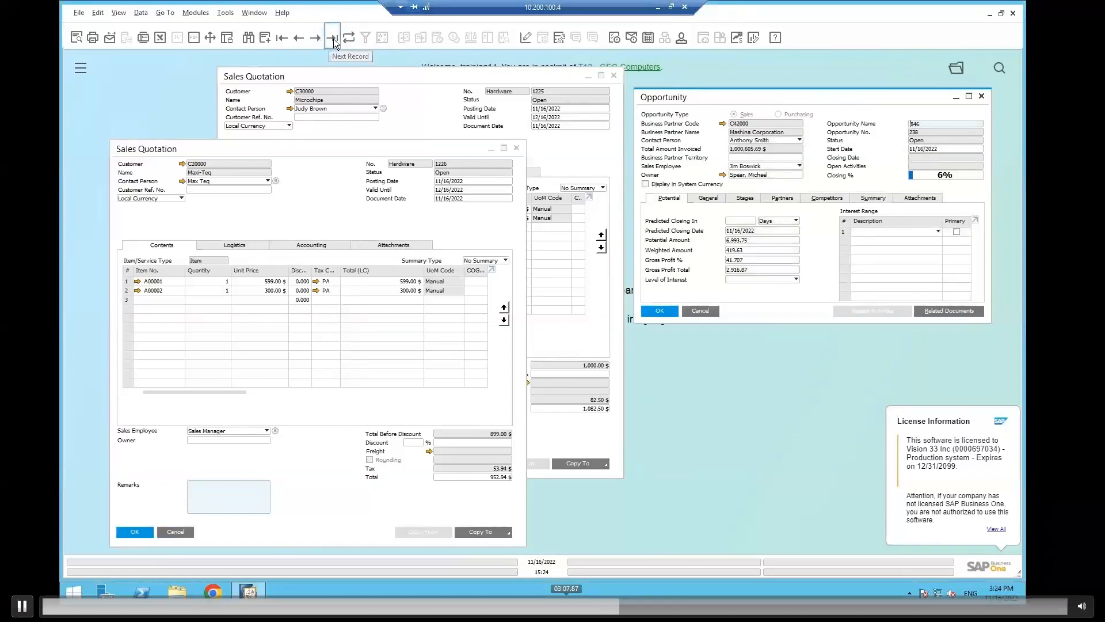
click(334, 40)
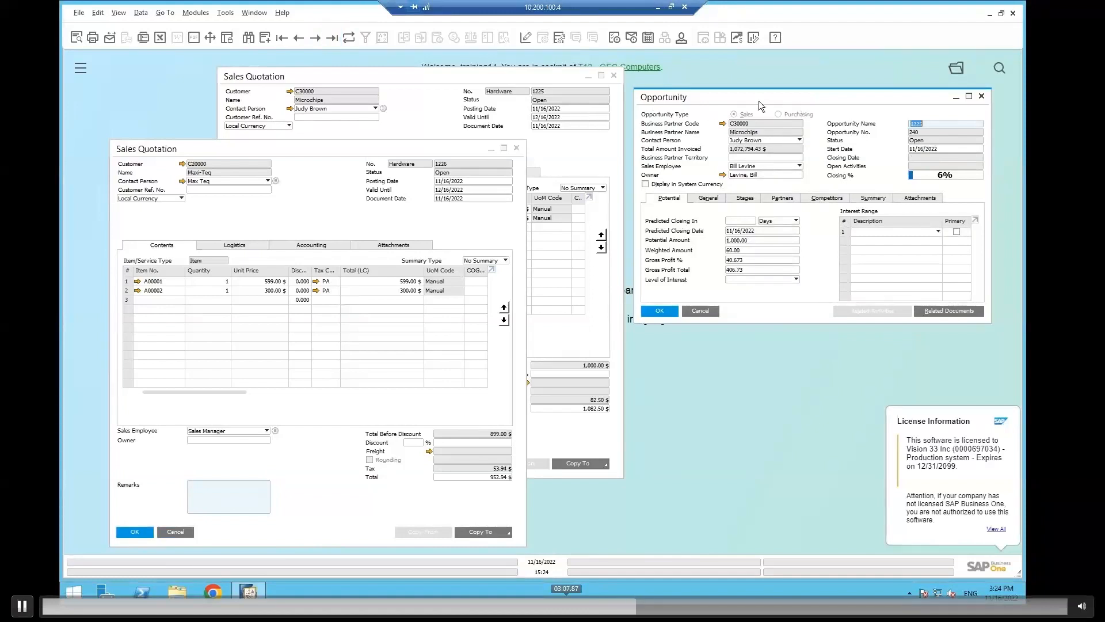
Compare the Microchips quotation with its opportunity and display the preceding opportunity for Maxi-Teq.
click(579, 87)
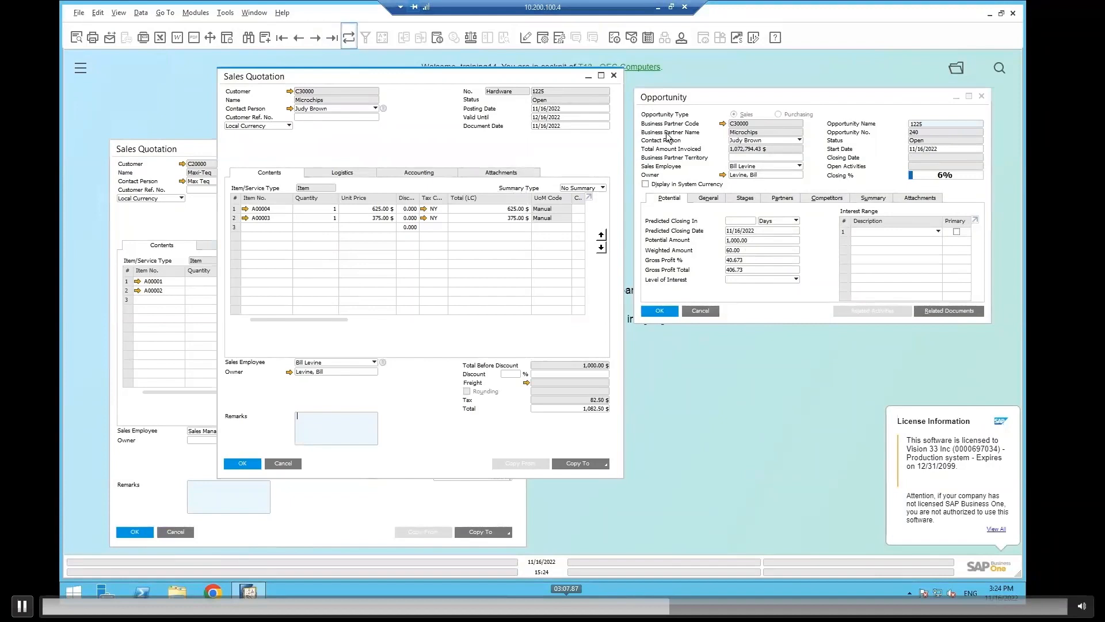
click(672, 99)
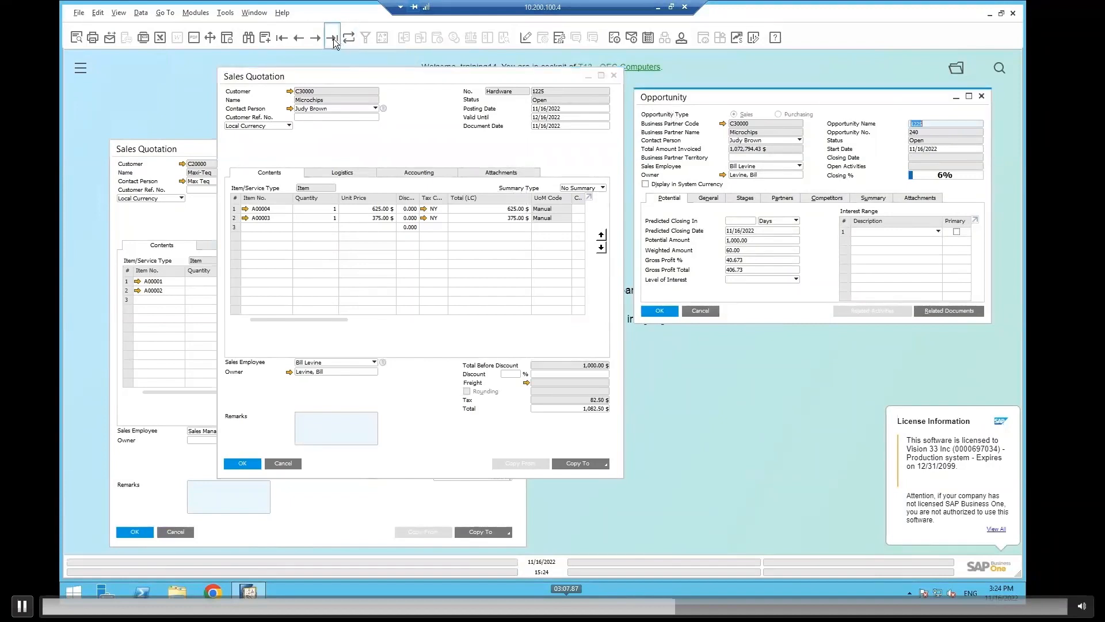
click(298, 40)
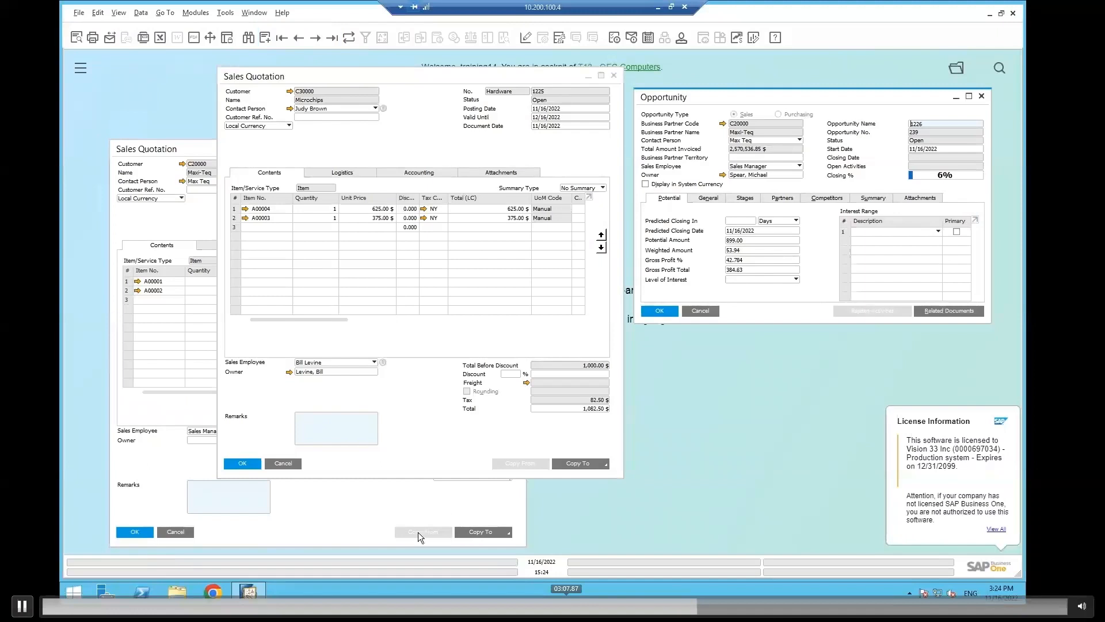
Copy the Maxi-Teq sales quotation 1226 to a new sales order.
click(378, 506)
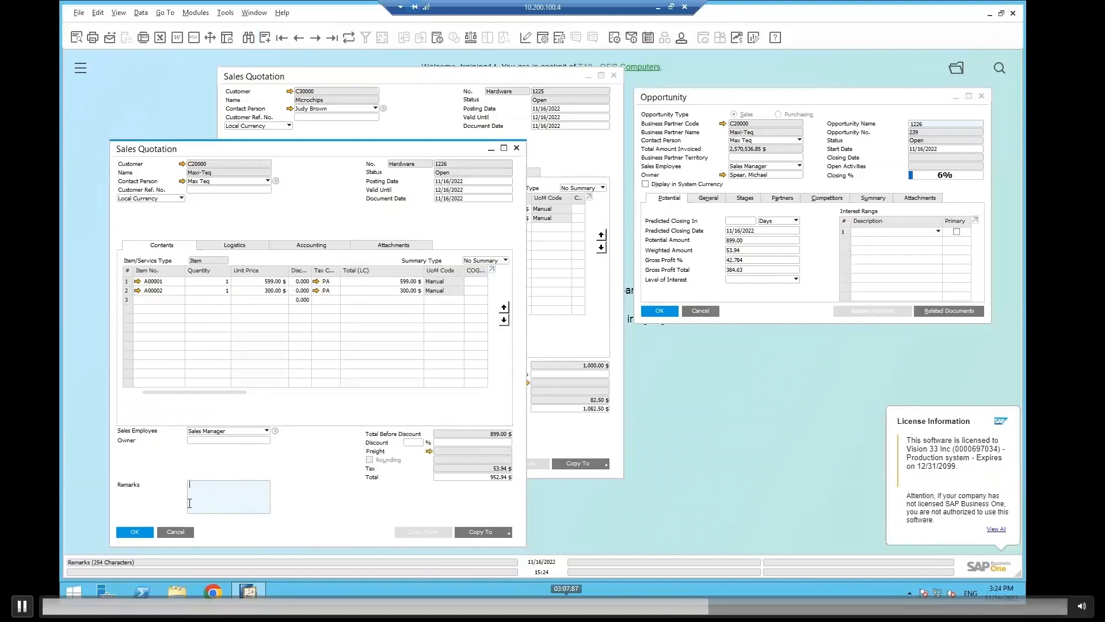
click(495, 534)
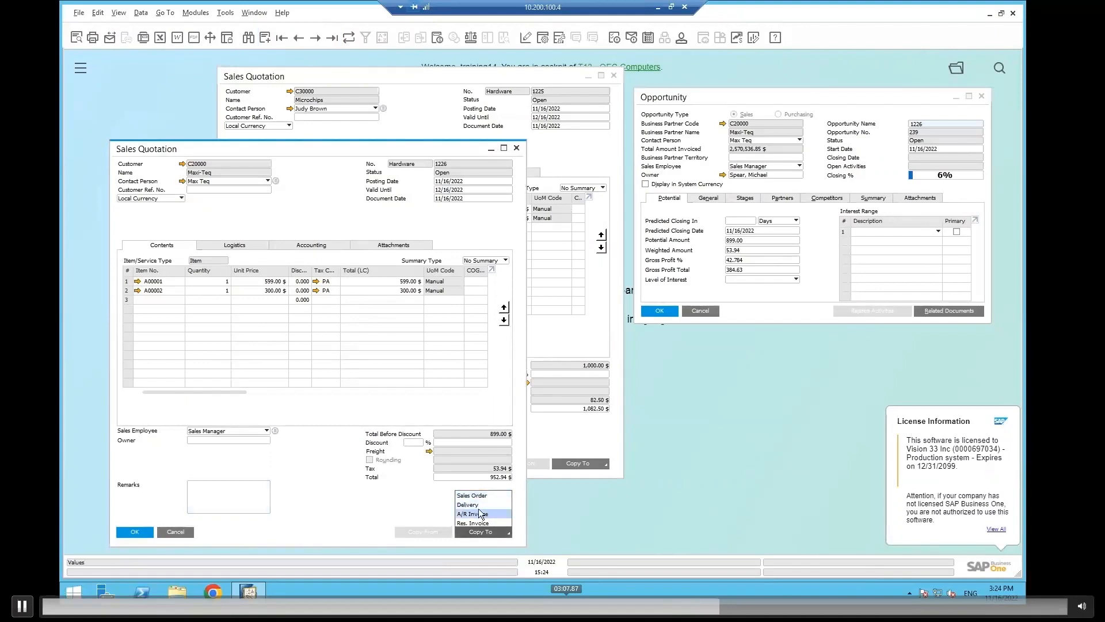
click(480, 513)
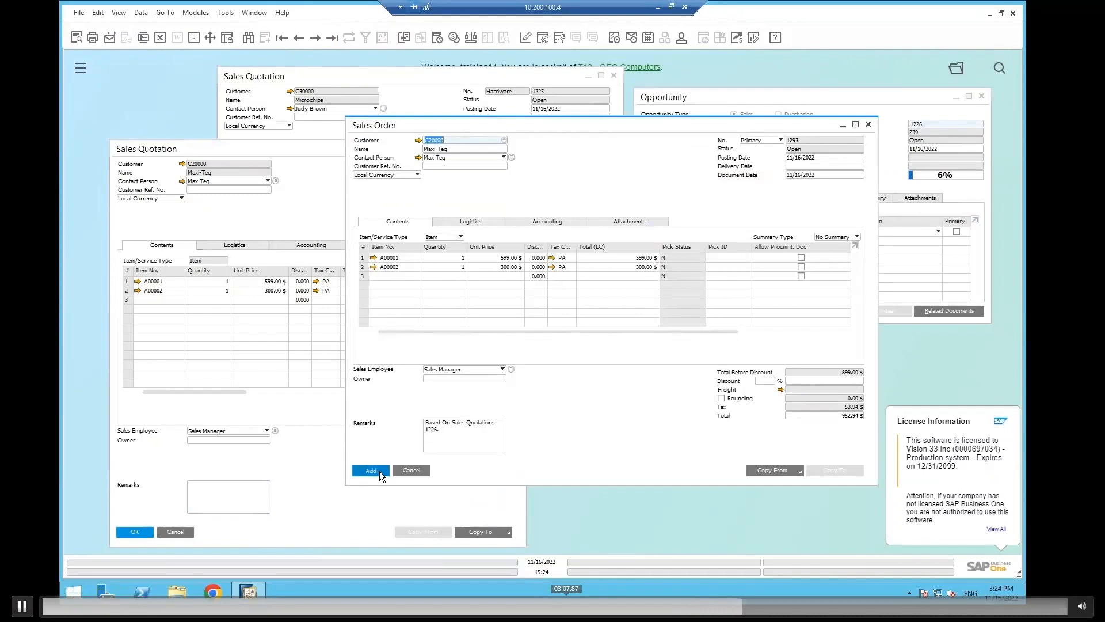
Add the Maxi-Teq sales order with delivery date 11/16/2022, continuing past the item availability check.
click(386, 468)
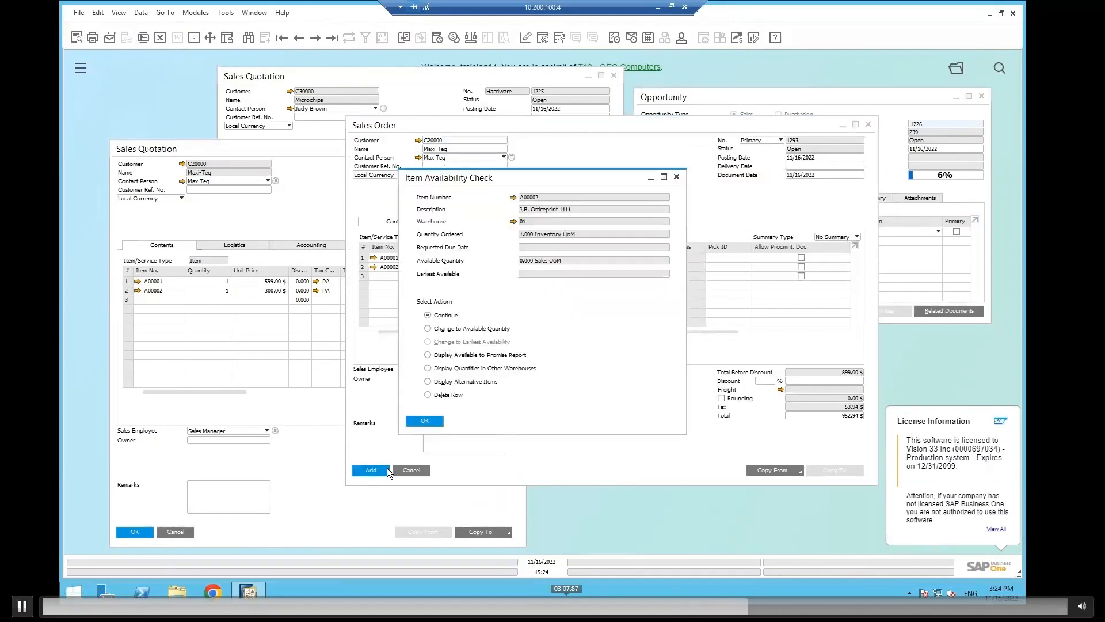
click(420, 424)
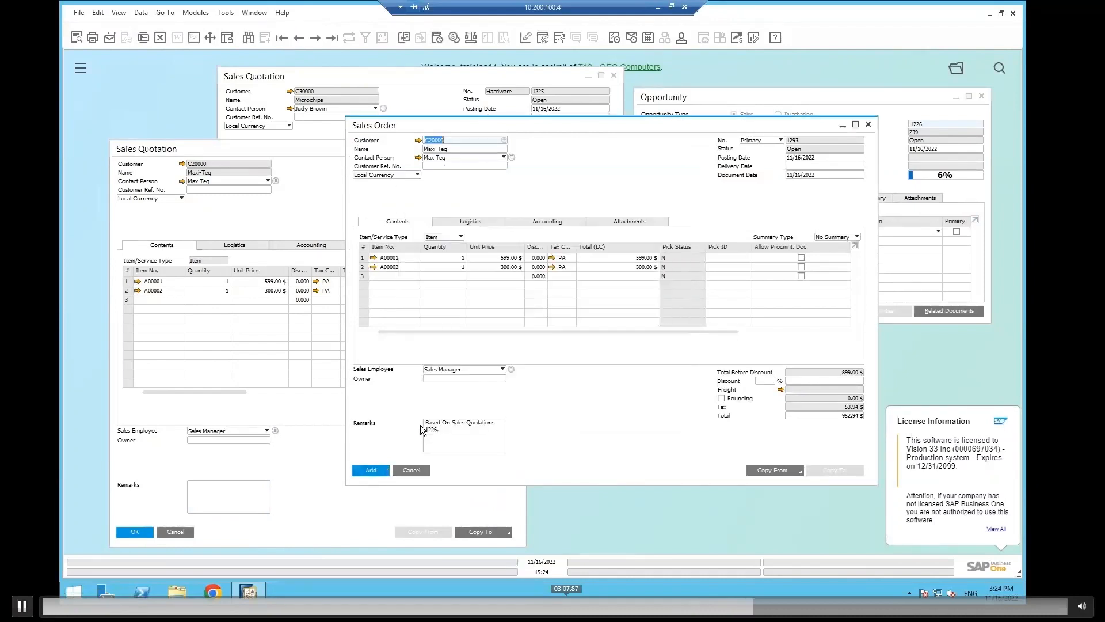
click(382, 472)
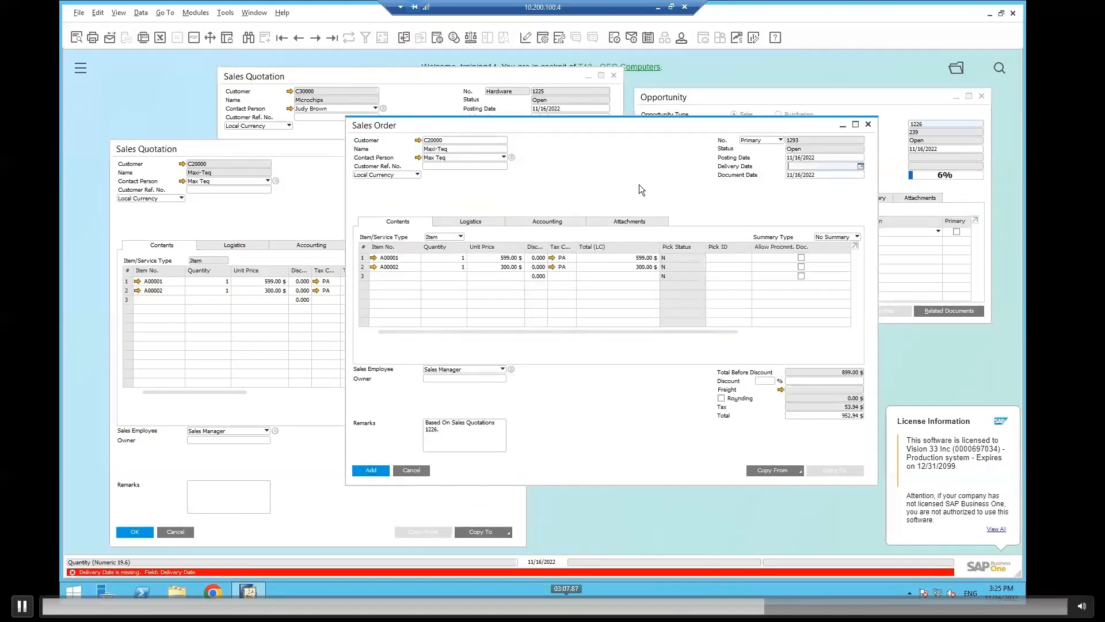
text(11/16/2022)
key(Tab)
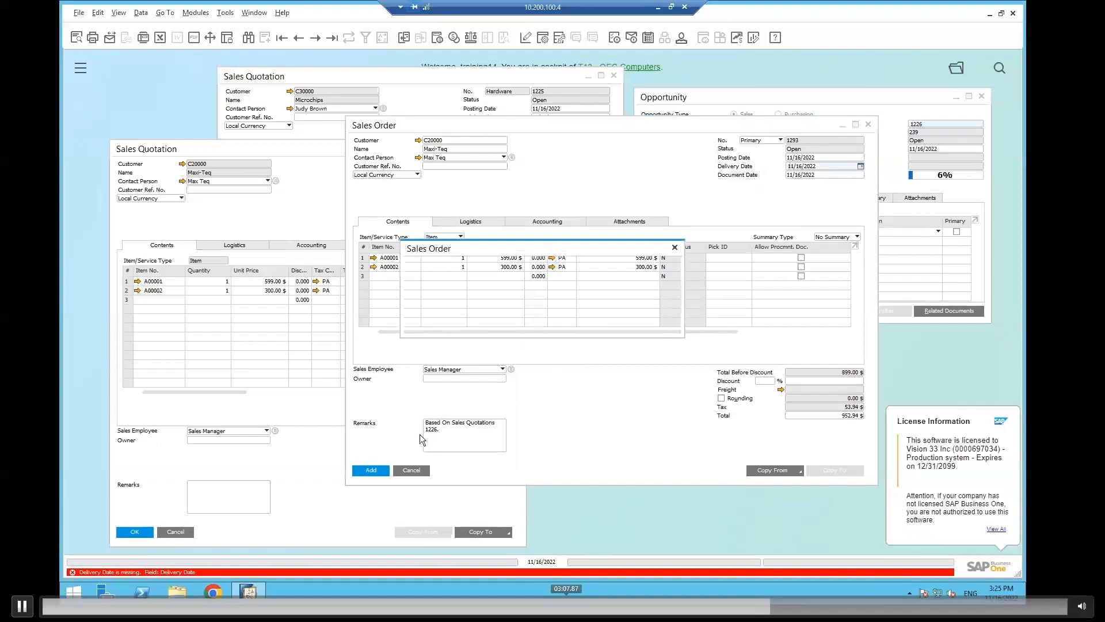
click(432, 323)
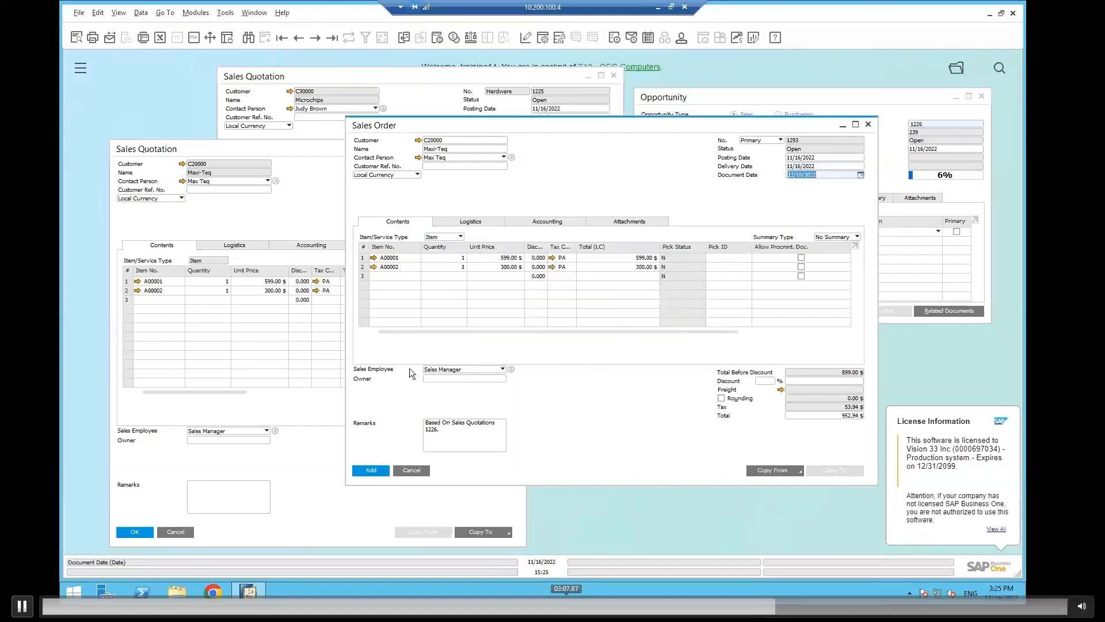
click(378, 472)
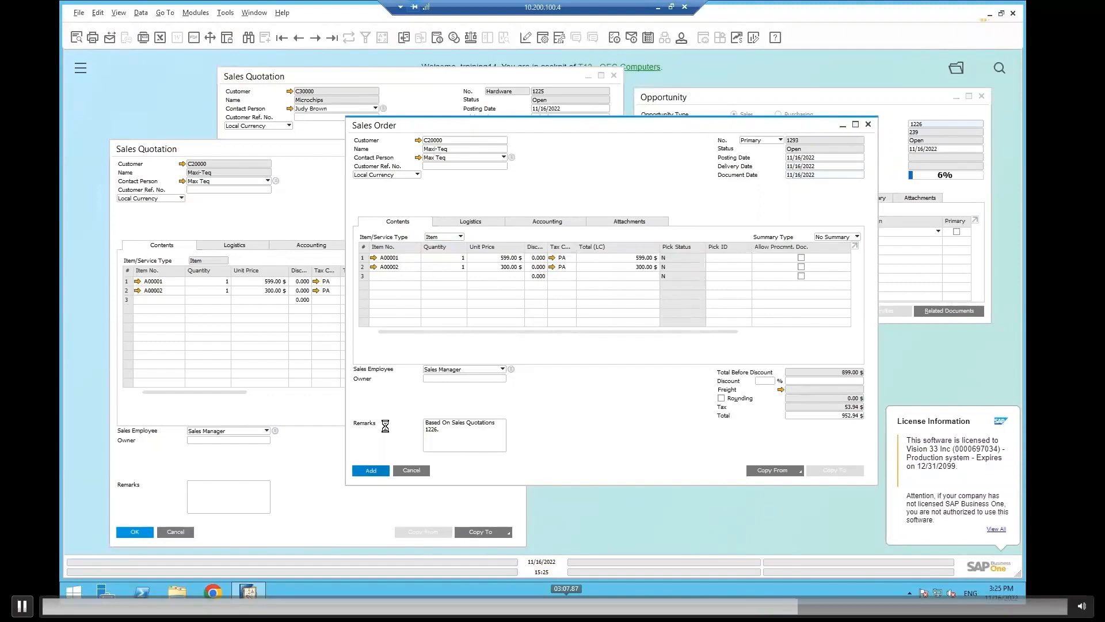
Close the Microchips sales quotation 1225 and confirm the closing.
click(410, 101)
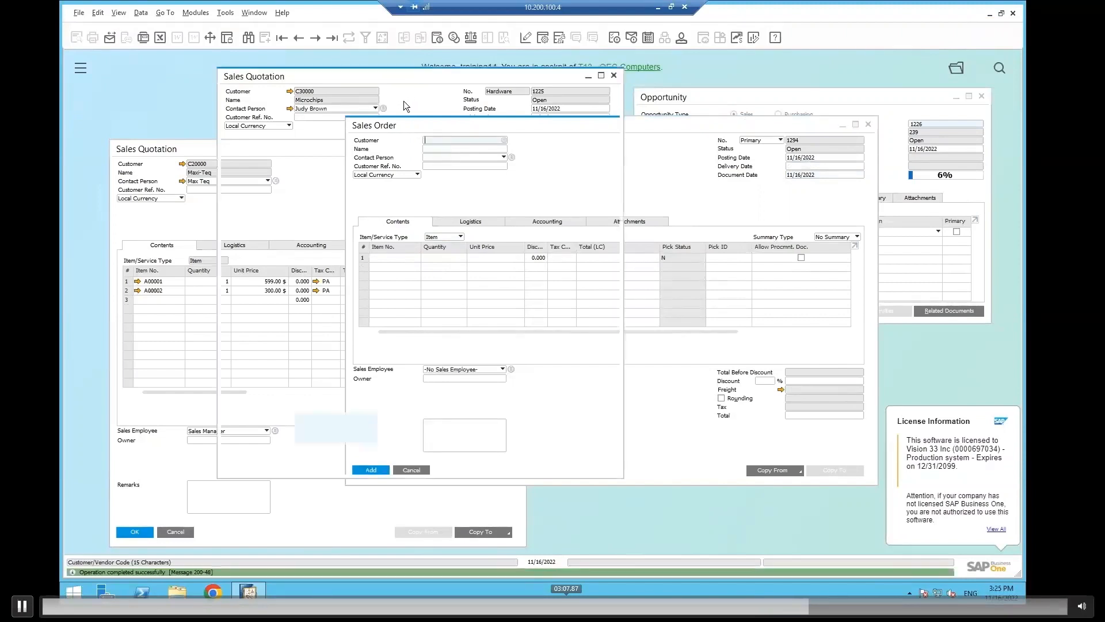
right_click(415, 133)
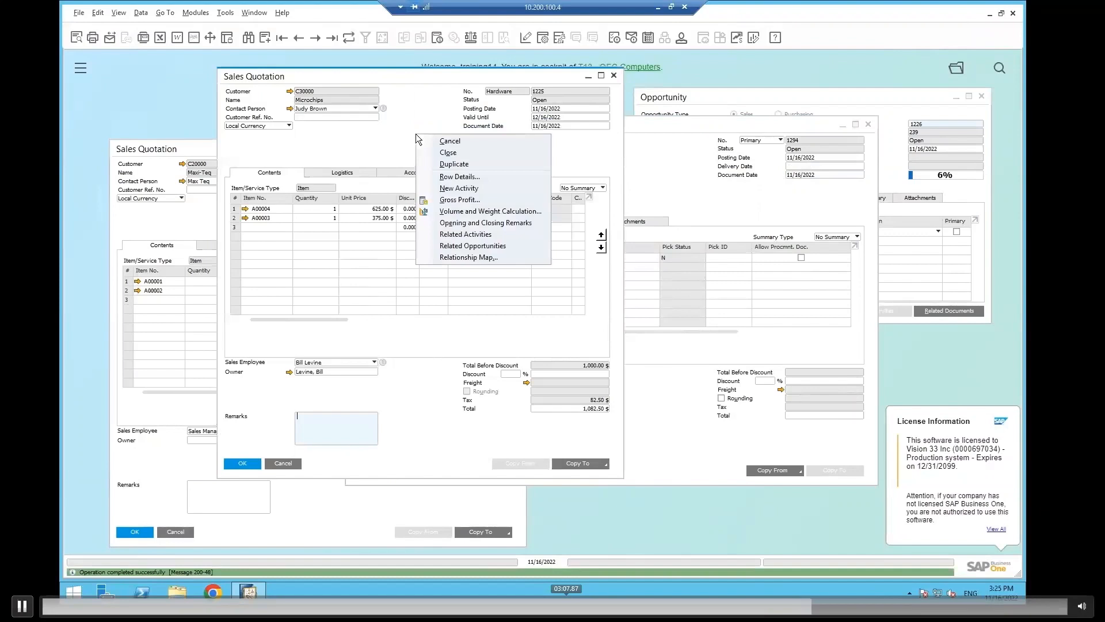
click(456, 154)
click(427, 310)
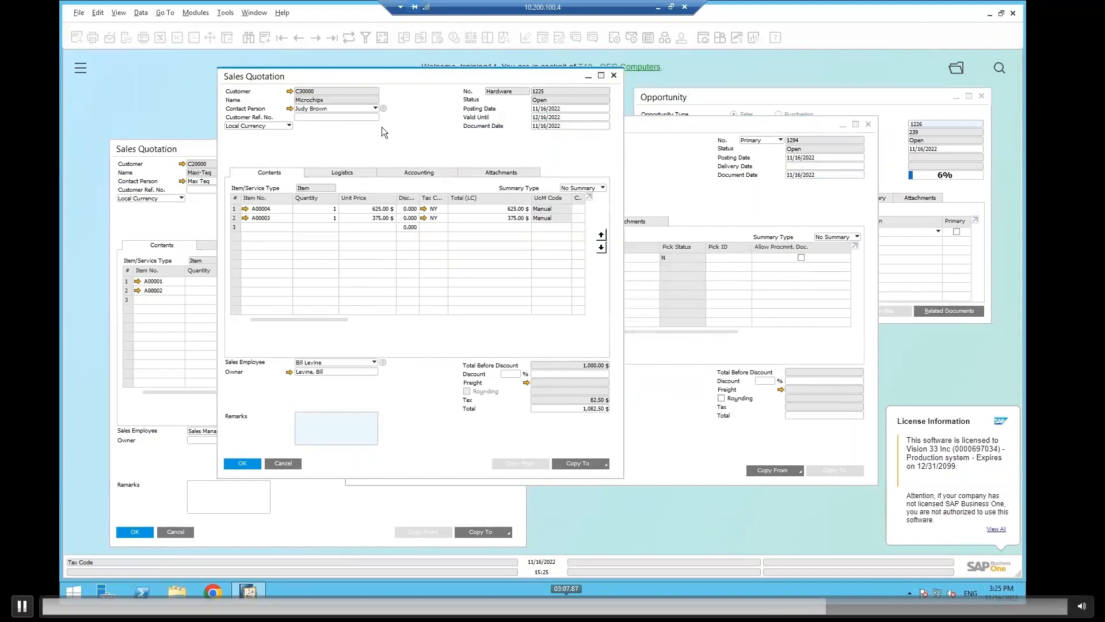
Switch to Saltbox, dismiss the run results and open the Auto Create Opportunity From Quote Close workflow in the Workflow Designer.
click(659, 11)
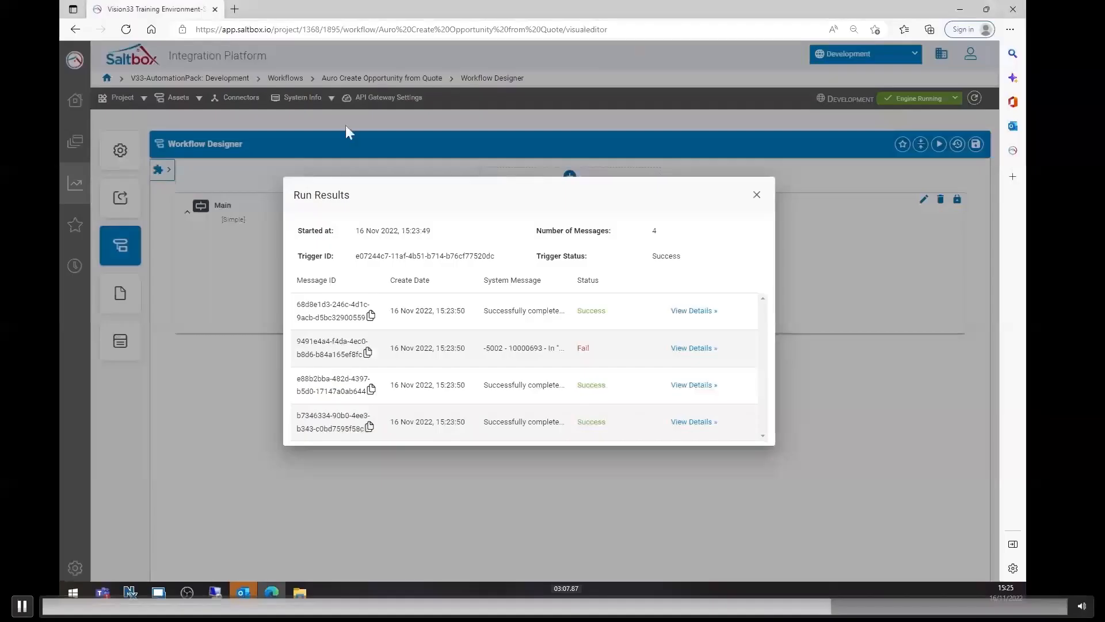
click(756, 202)
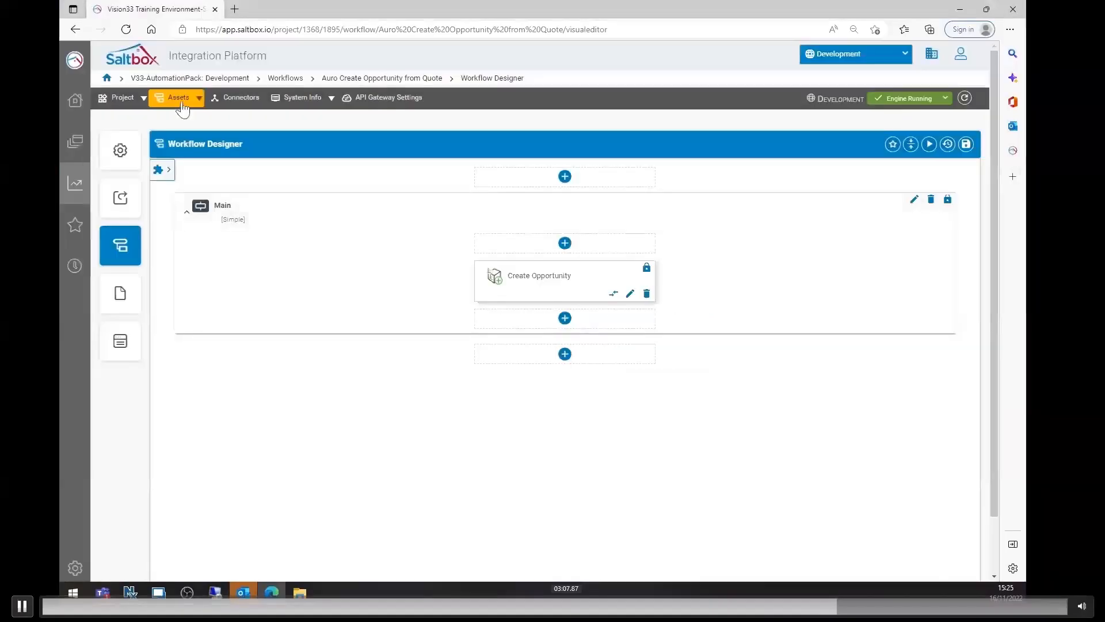
click(179, 98)
mouse_move(190, 135)
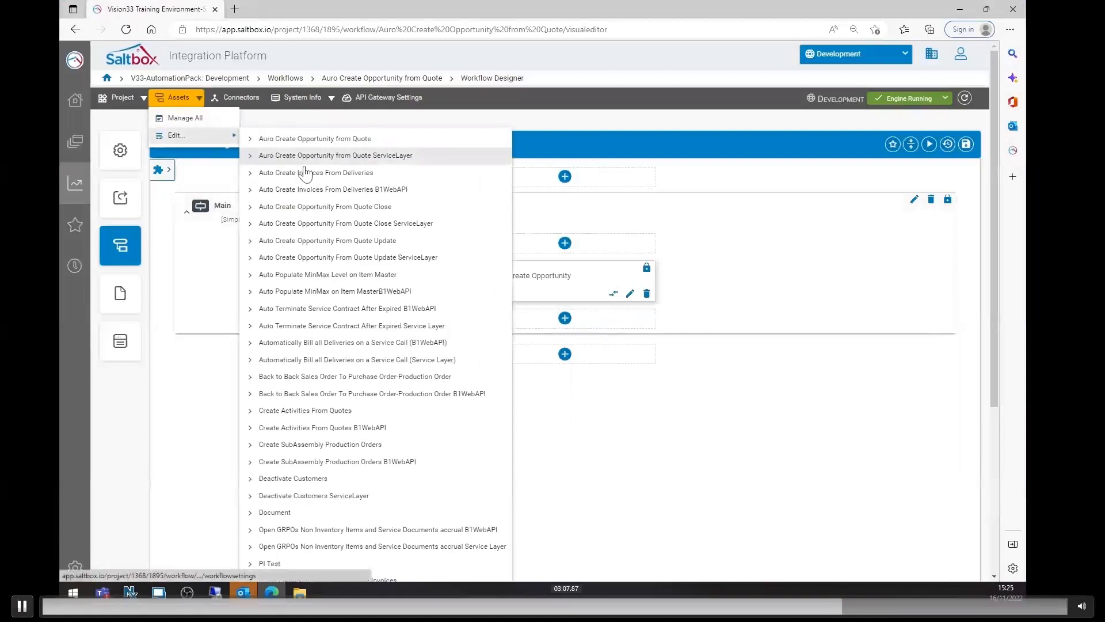
click(333, 208)
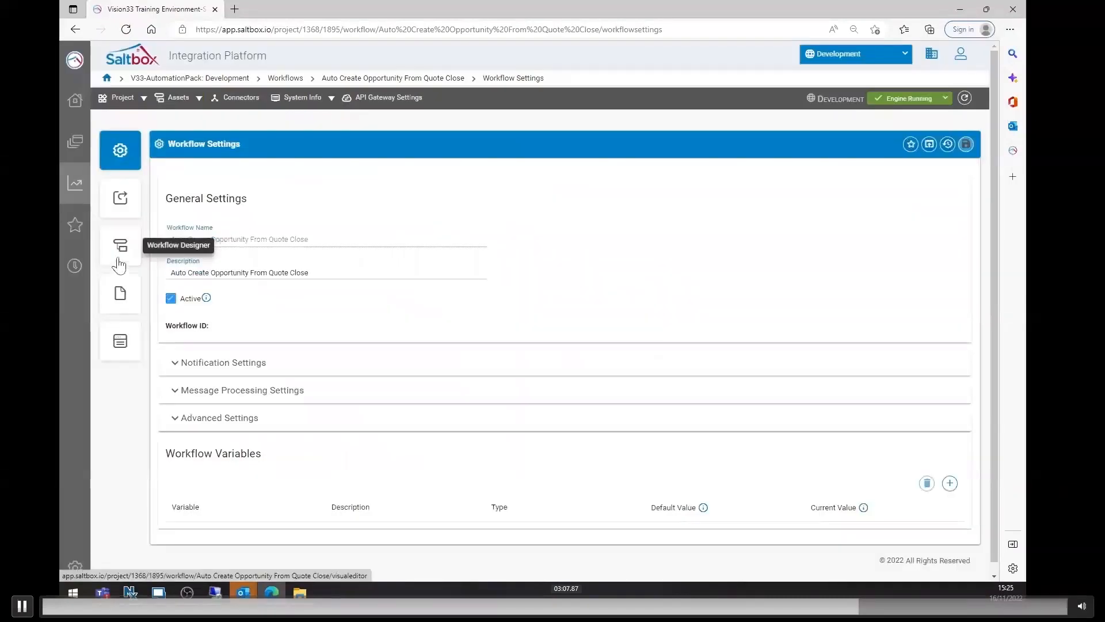
click(120, 245)
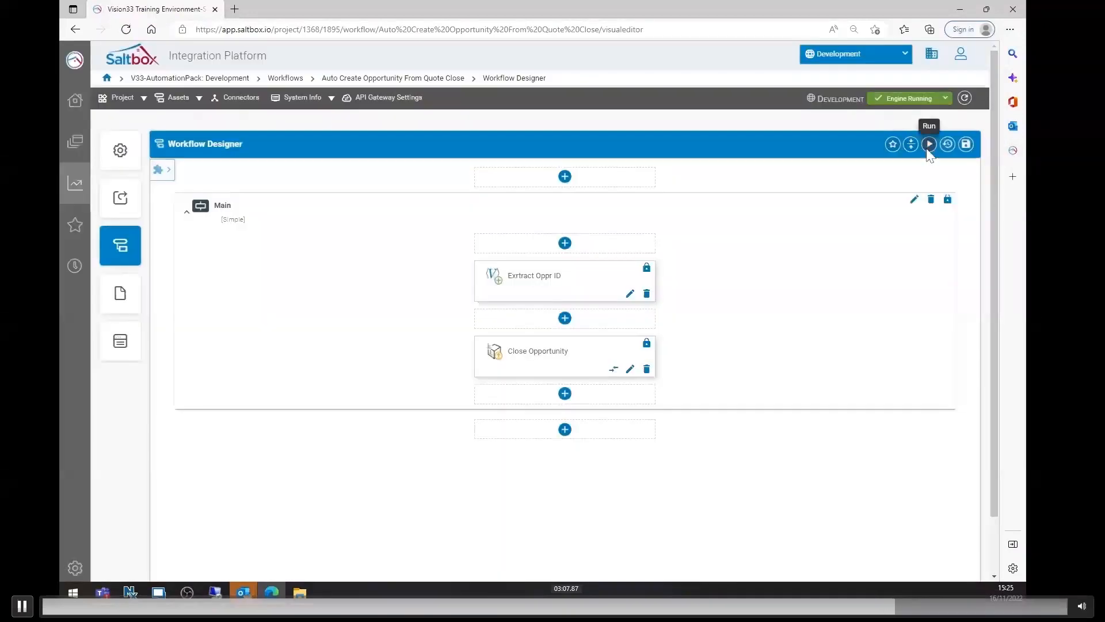
Run the Auto Create Opportunity From Quote Close workflow, switch to SAP Business One and refresh the Maxi-Teq opportunity 1226 to check its status.
click(929, 147)
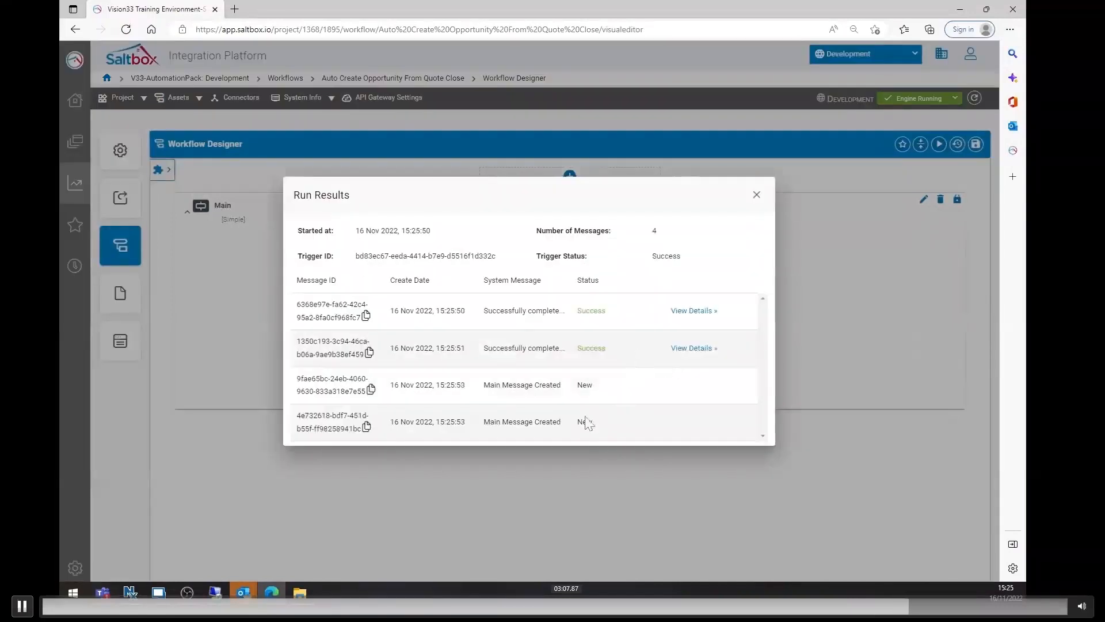
click(216, 592)
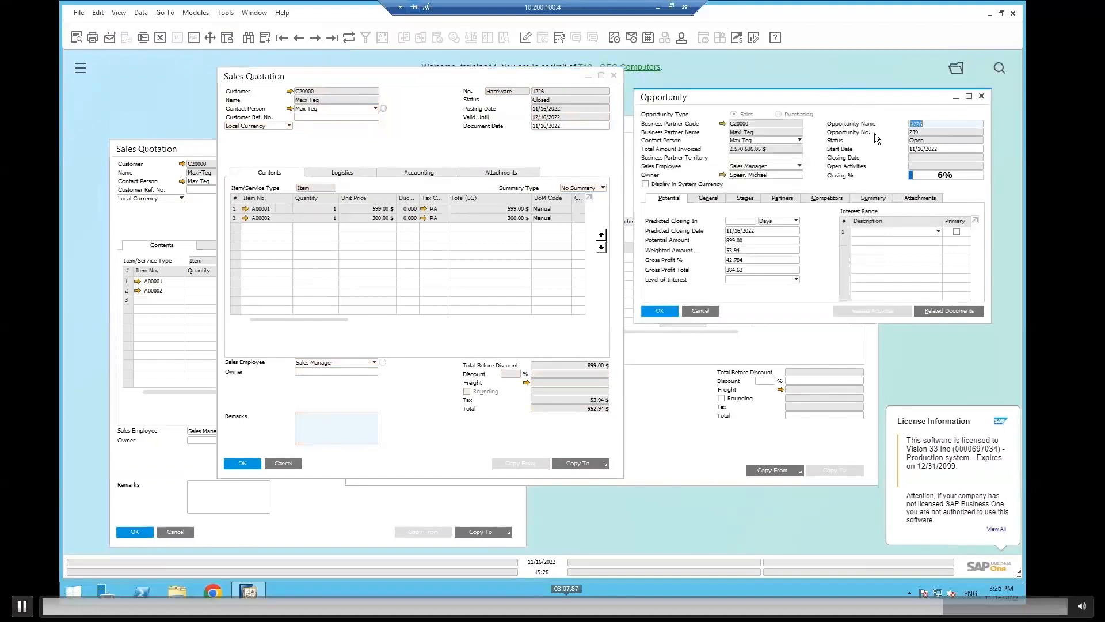
click(349, 39)
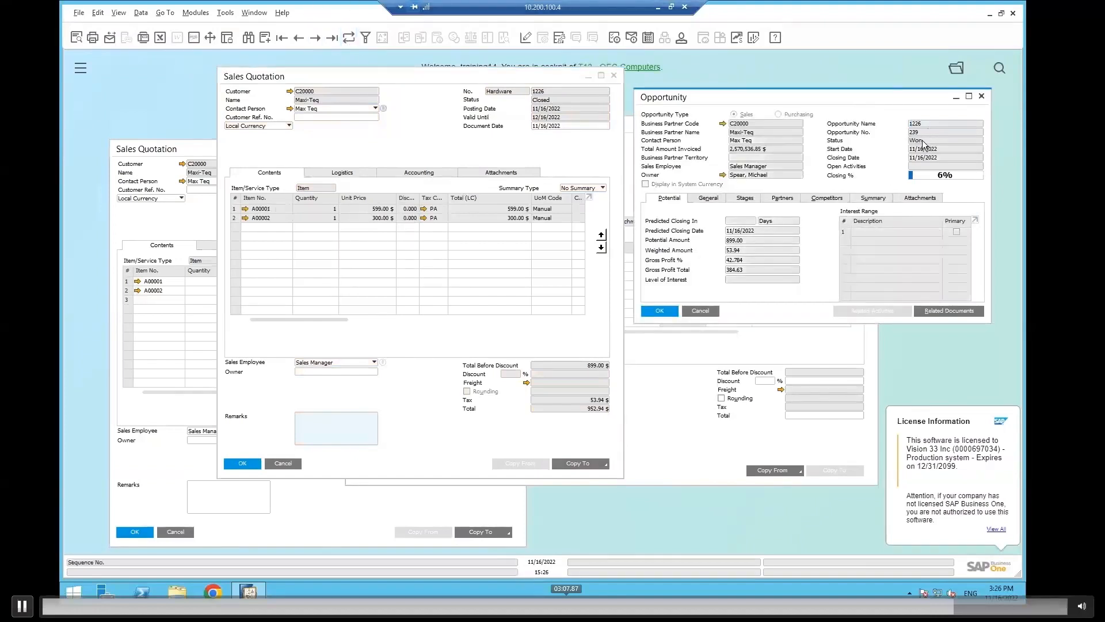
Bring up the Microchips sales quotation 1225 and browse the opportunities to its matching record to check the status and closing date.
click(148, 157)
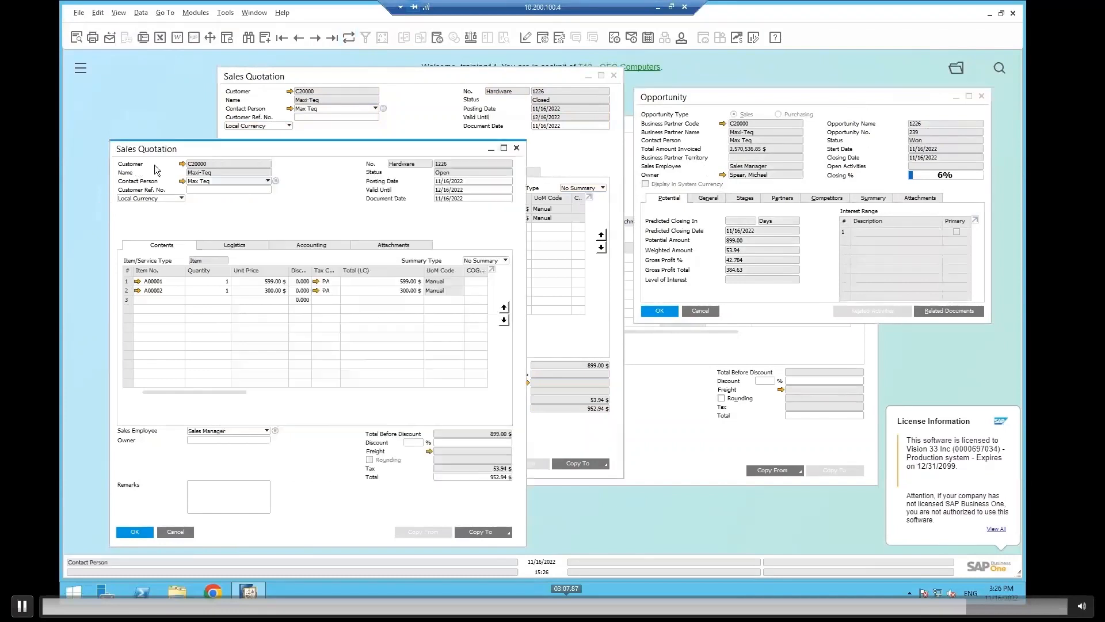
click(297, 38)
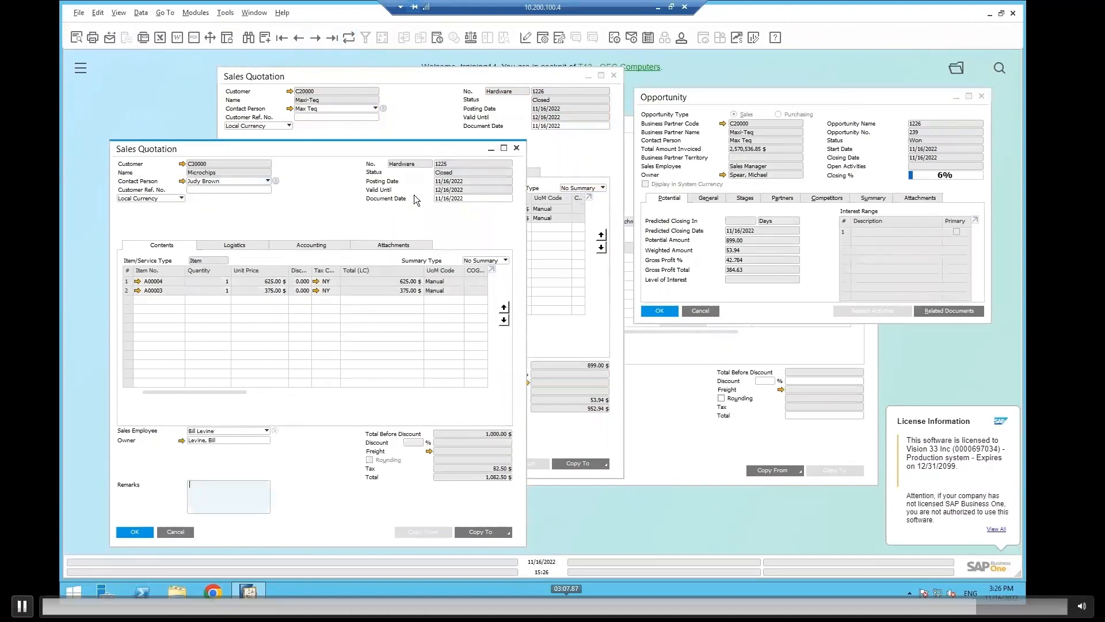
click(813, 144)
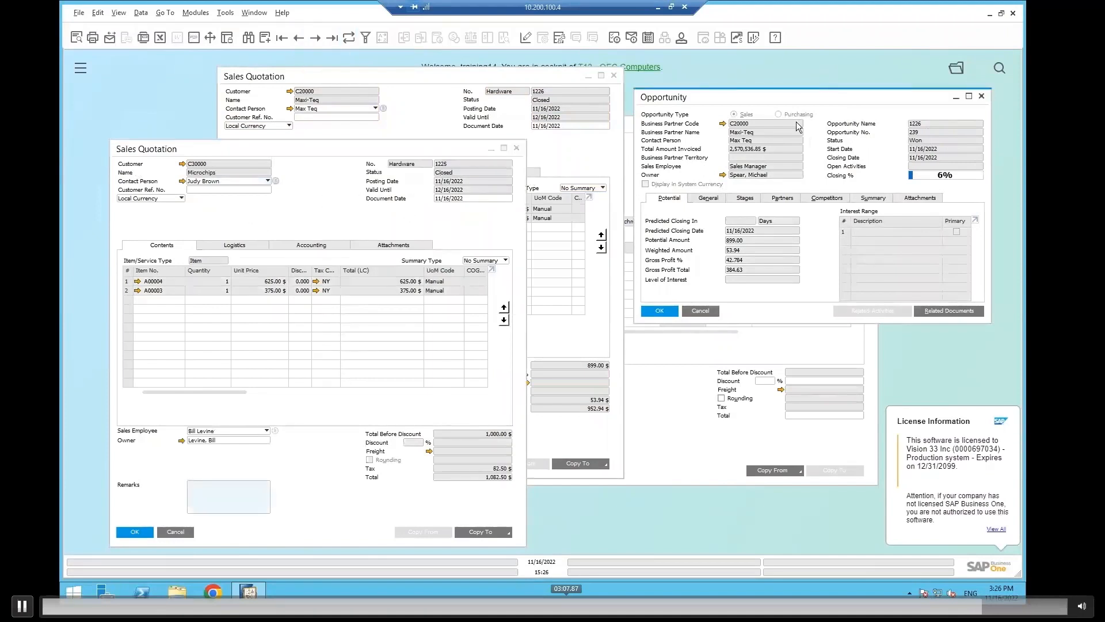
click(298, 38)
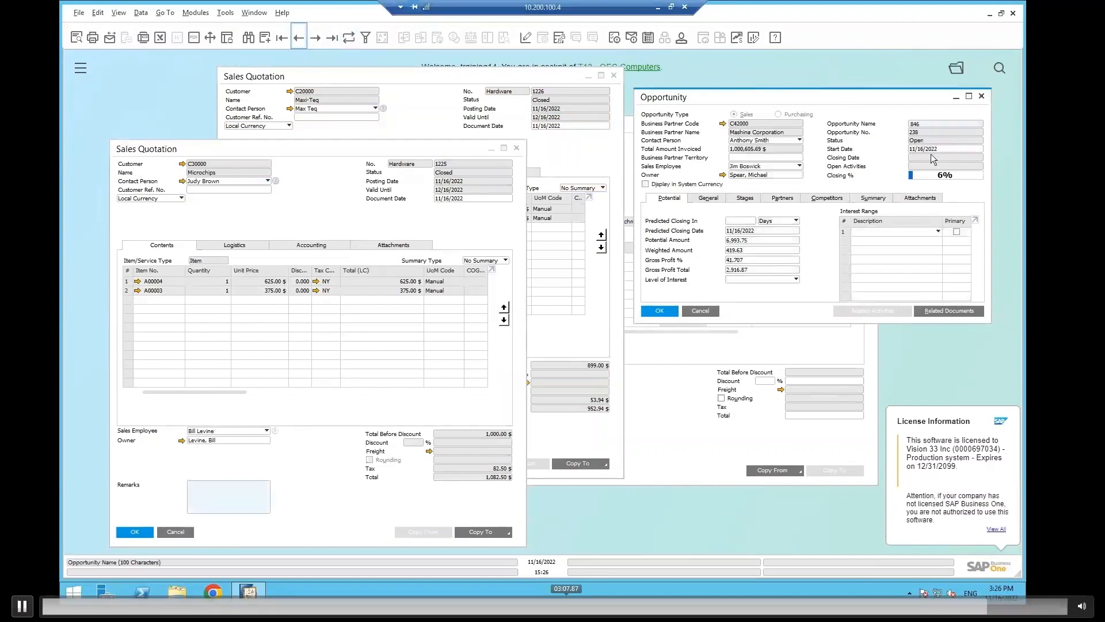
click(332, 38)
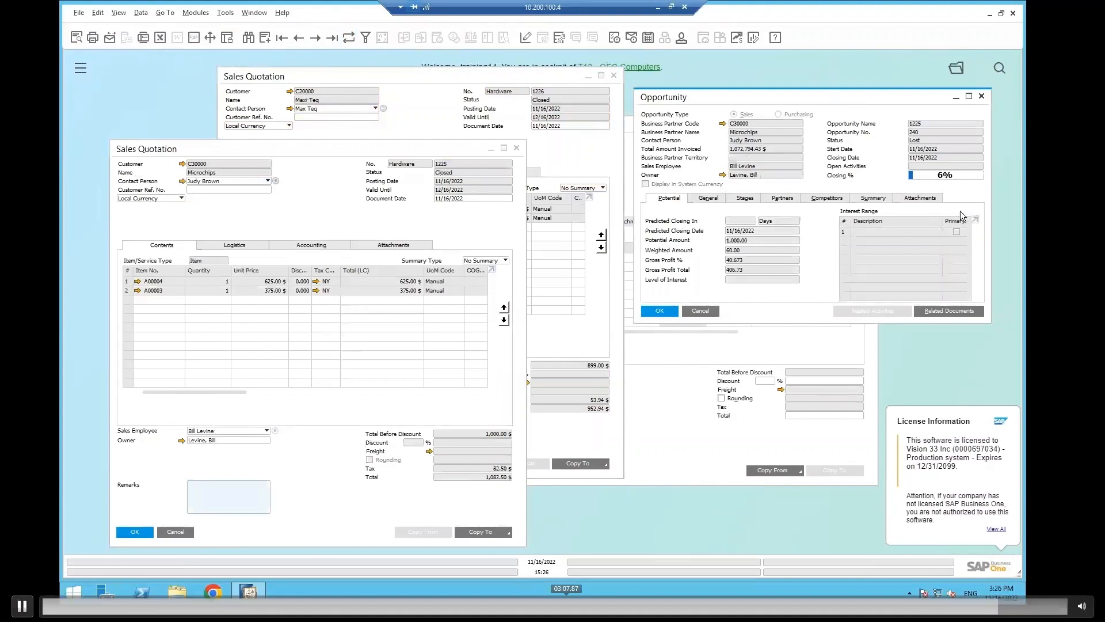